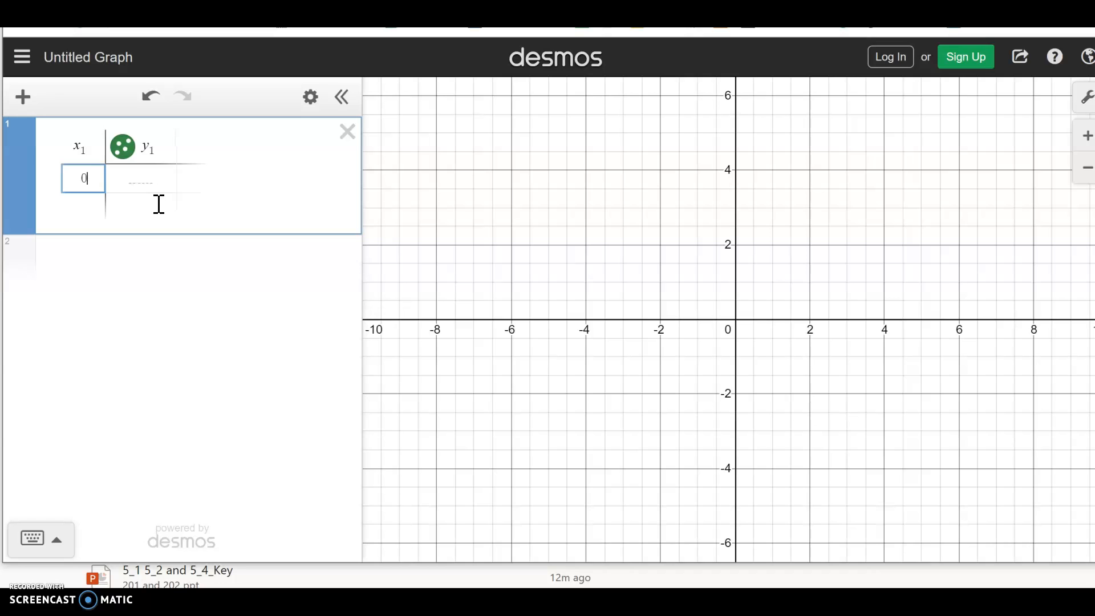
Fill the first two table rows with the points (0, 100) and (1, 200).
{"action": "type", "text": "100"}
{"action": "key", "text": "Tab"}
{"action": "type", "text": "1"}
{"action": "key", "text": "Tab"}
{"action": "type", "text": "200"}
{"action": "key", "text": "ctrl+a"}
{"action": "key", "text": "Left"}
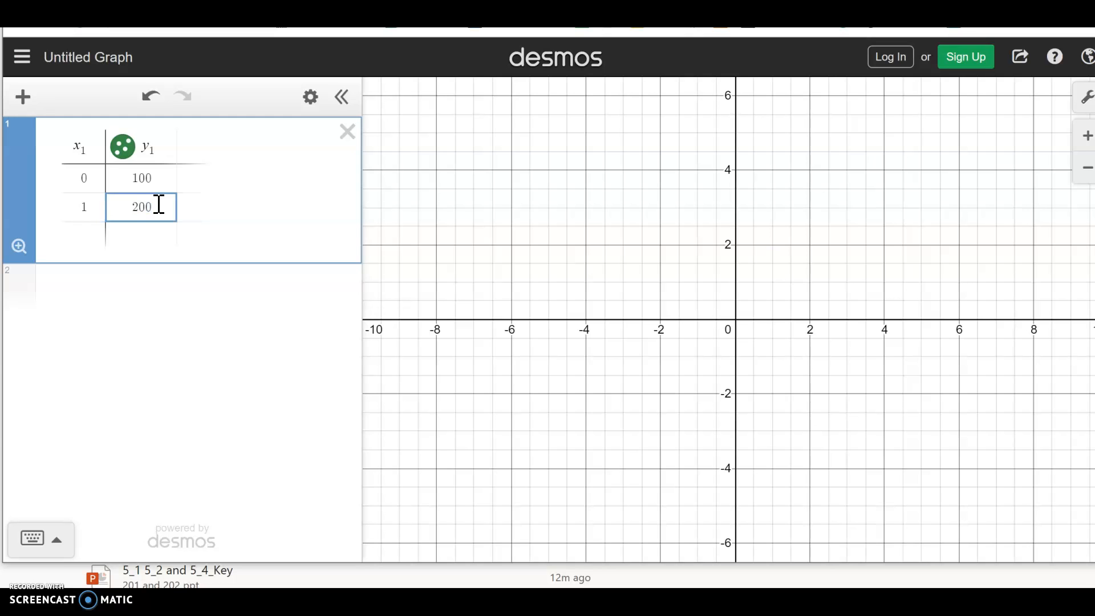
Add the points (3, 500) and (5, 750) as the third and fourth table rows.
{"action": "left_click", "coordinate": [83, 236]}
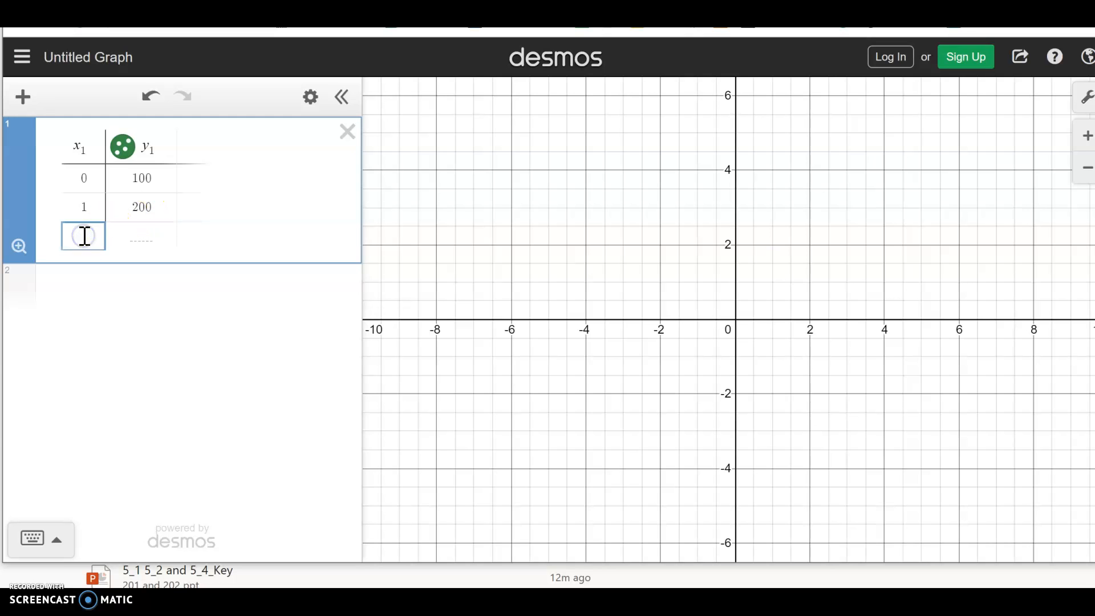
{"action": "type", "text": "3"}
{"action": "left_click", "coordinate": [140, 238]}
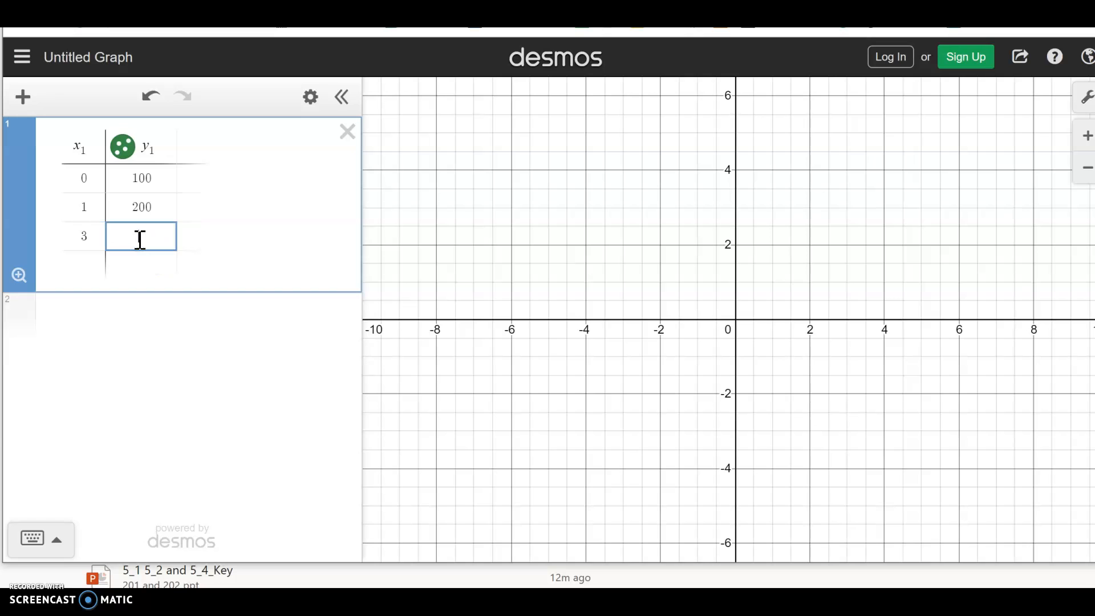
{"action": "left_click", "coordinate": [91, 261]}
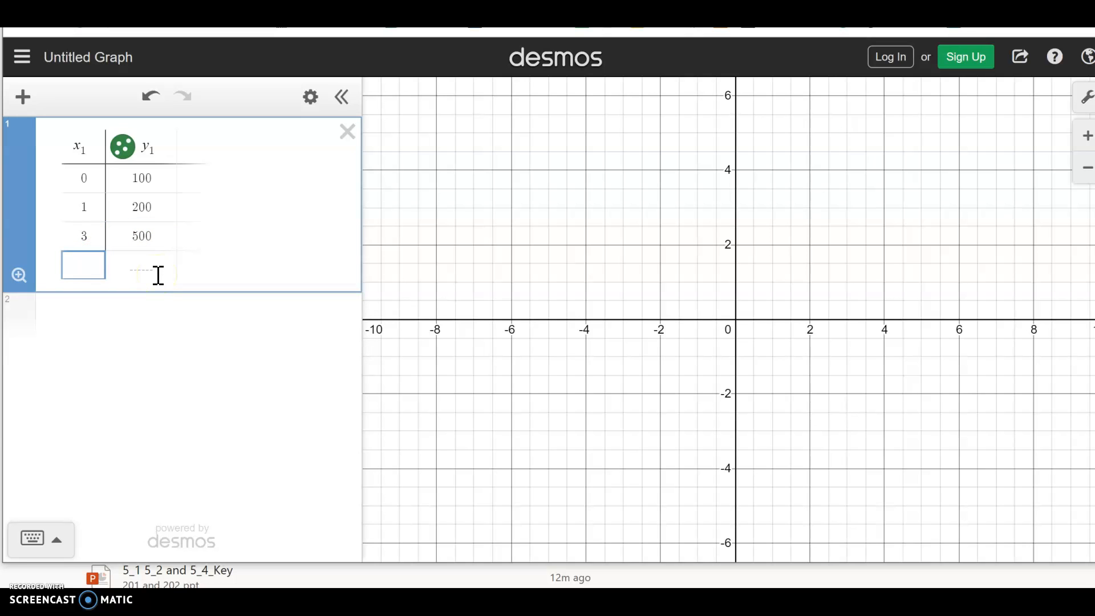
{"action": "type", "text": "5"}
{"action": "left_click", "coordinate": [146, 266]}
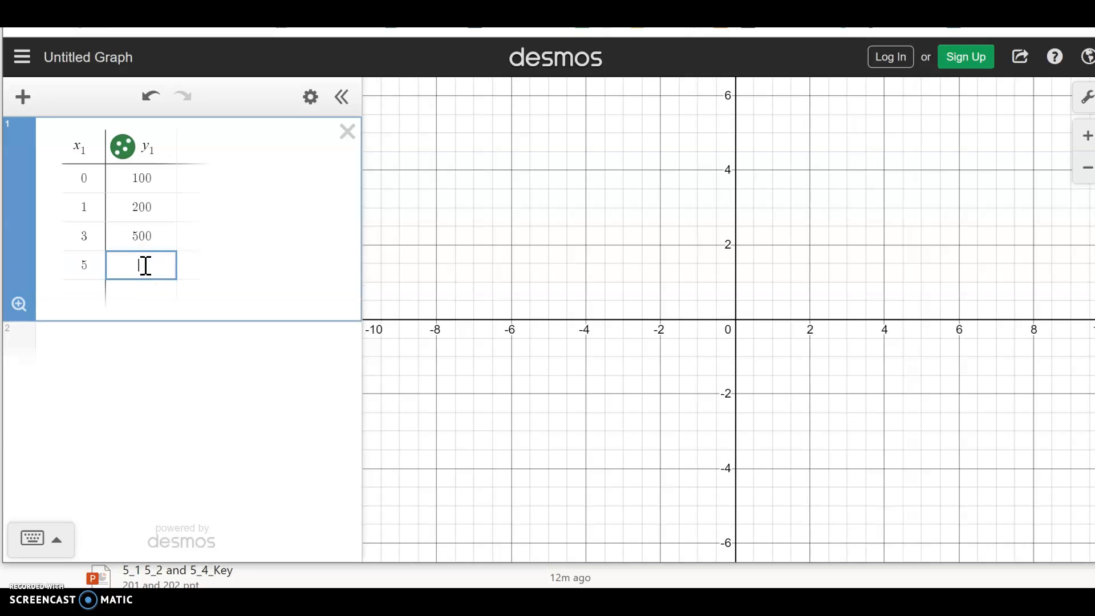
{"action": "left_click", "coordinate": [303, 241]}
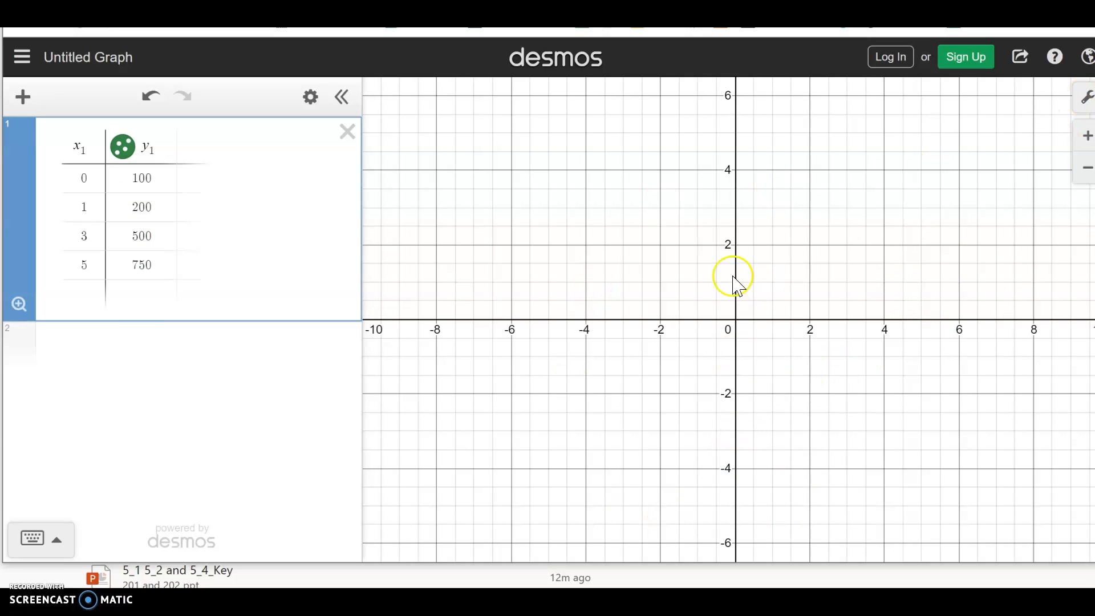
Set the graph's x-axis range from -1 to 7 and the y-axis maximum to 1000.
{"action": "left_click", "coordinate": [1085, 102]}
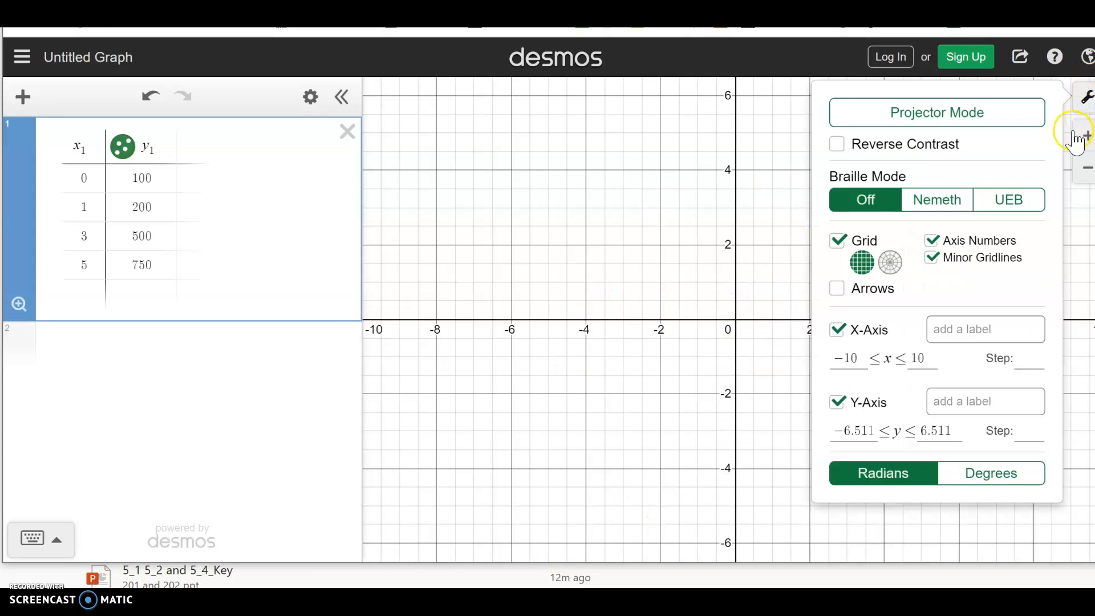
{"action": "left_click_drag", "start_coordinate": [864, 358], "coordinate": [836, 358]}
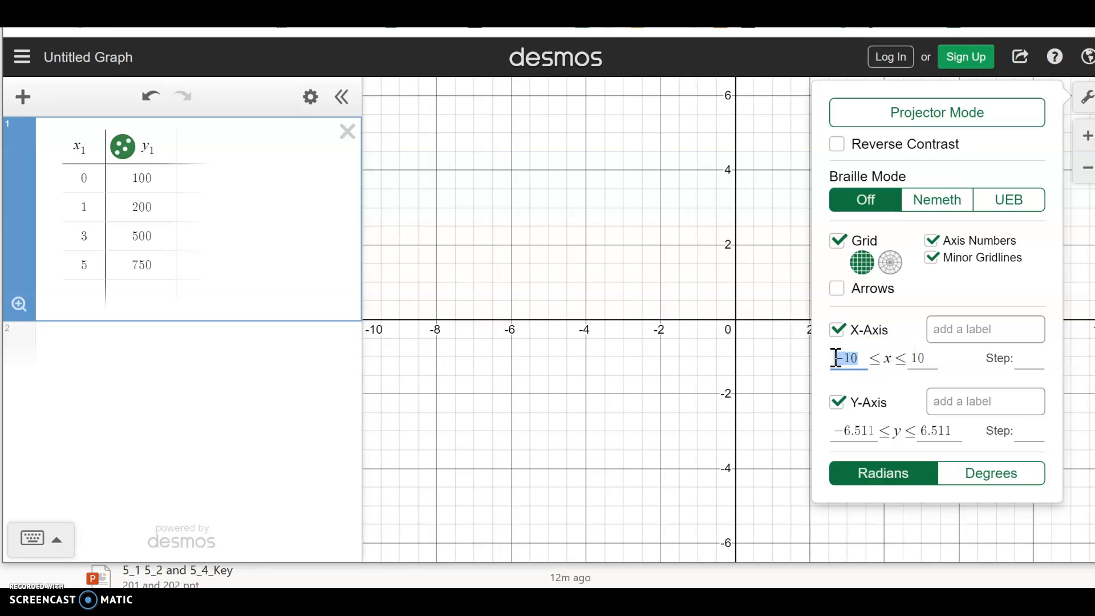
{"action": "type", "text": "-1"}
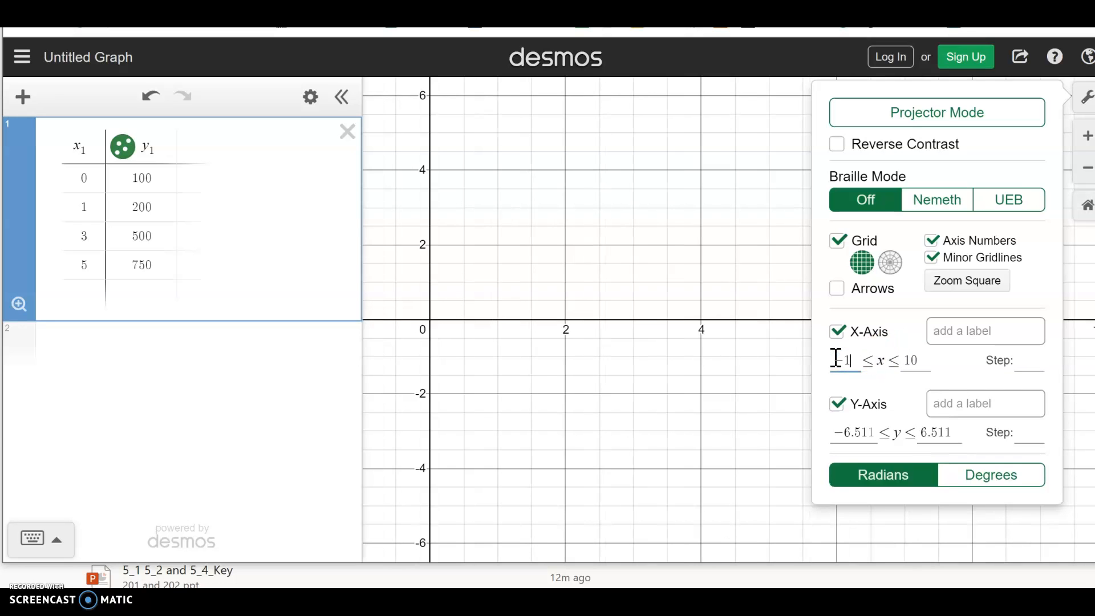
{"action": "left_click_drag", "start_coordinate": [929, 364], "coordinate": [904, 359]}
{"action": "type", "text": "7"}
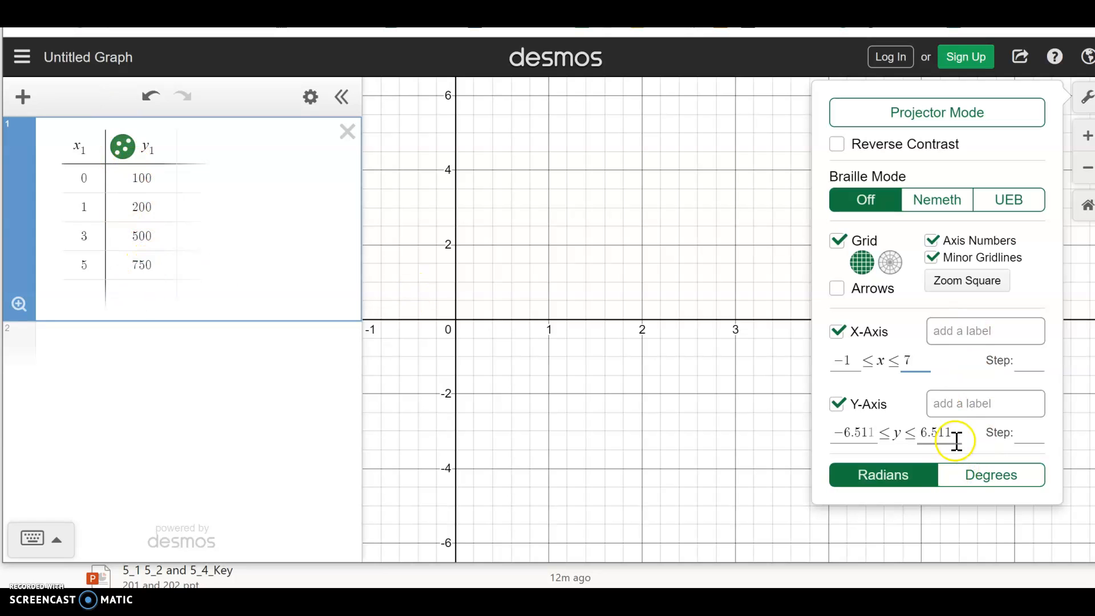
{"action": "left_click_drag", "start_coordinate": [956, 436], "coordinate": [922, 437]}
{"action": "type", "text": "1000"}
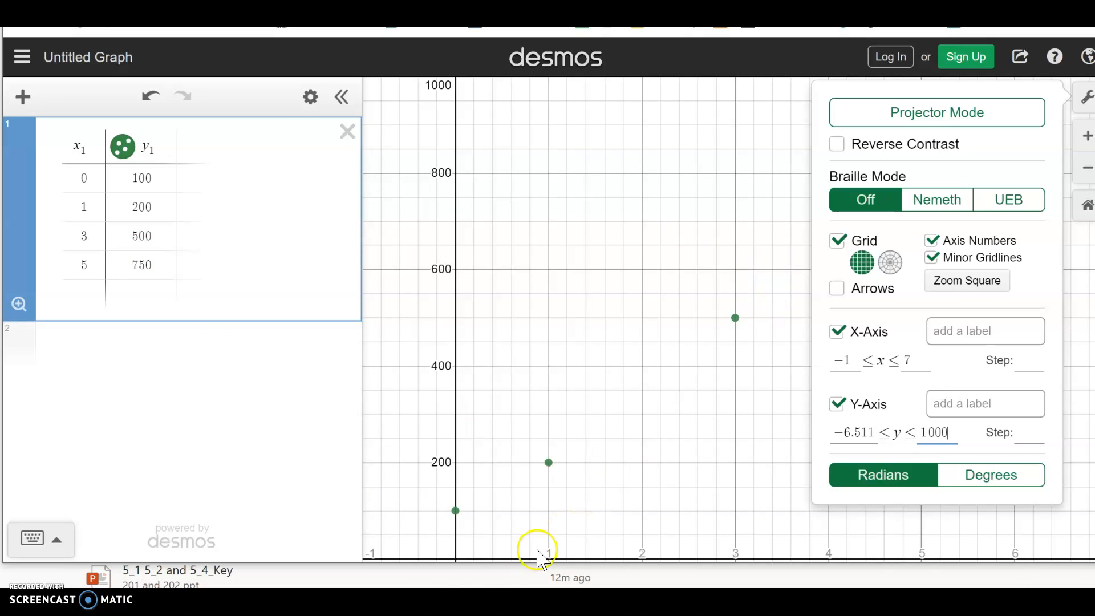
{"action": "left_click", "coordinate": [1027, 432]}
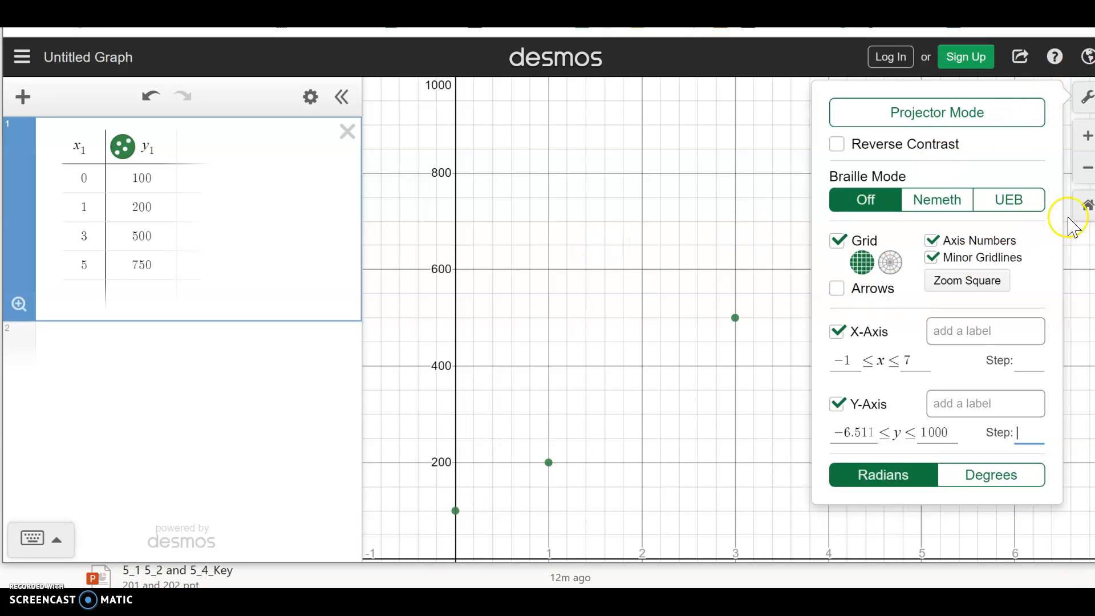
{"action": "left_click", "coordinate": [1085, 100]}
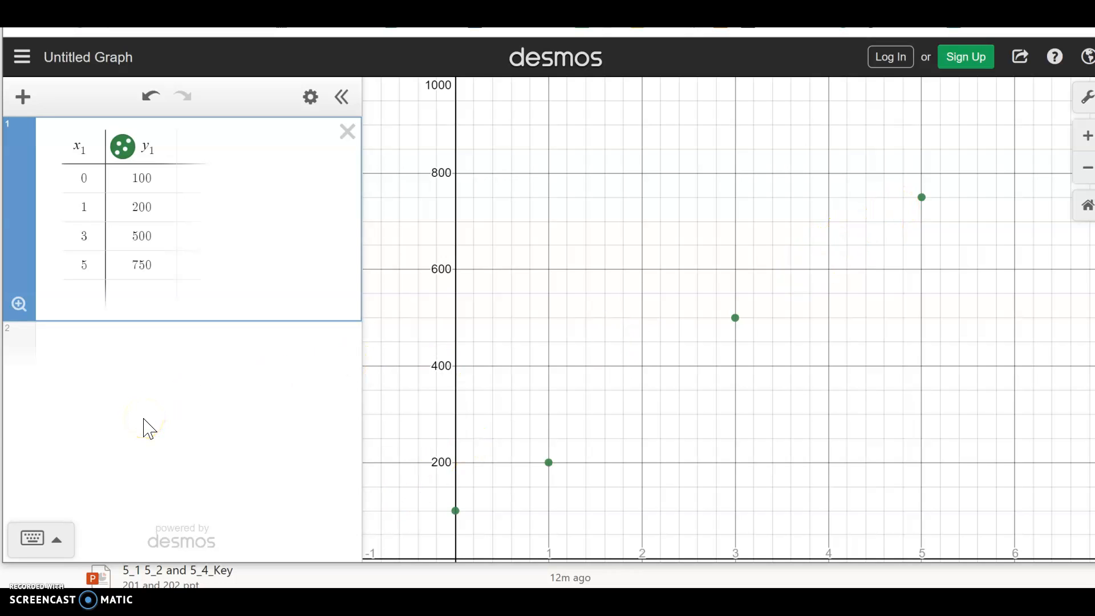
Change the y value of the table row with x = 5 to 900.
{"action": "left_click", "coordinate": [141, 265]}
{"action": "left_click_drag", "start_coordinate": [154, 268], "coordinate": [129, 265]}
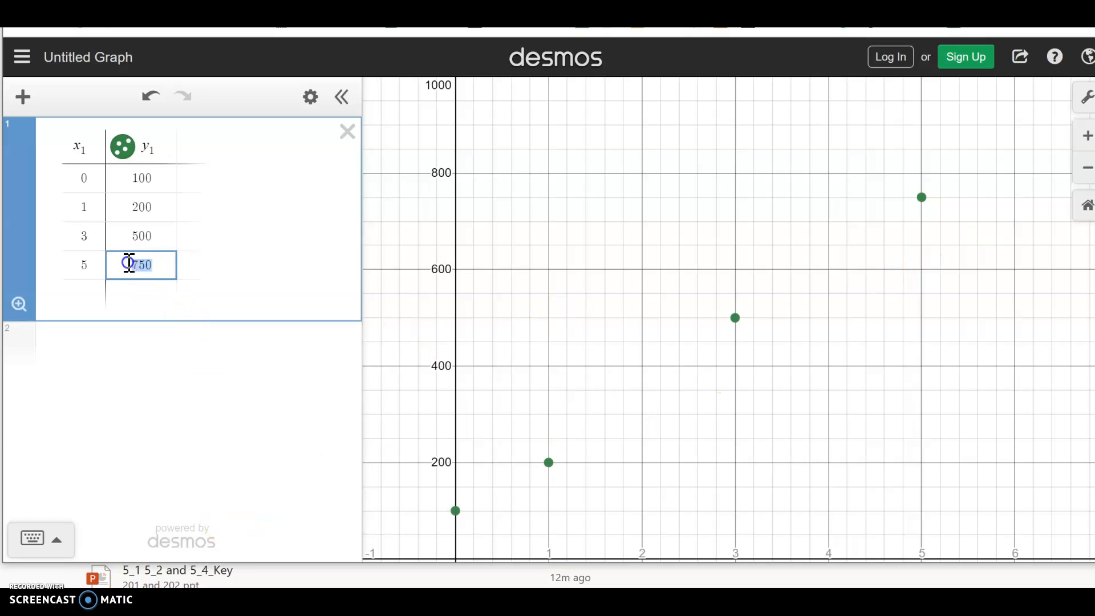
{"action": "type", "text": "900"}
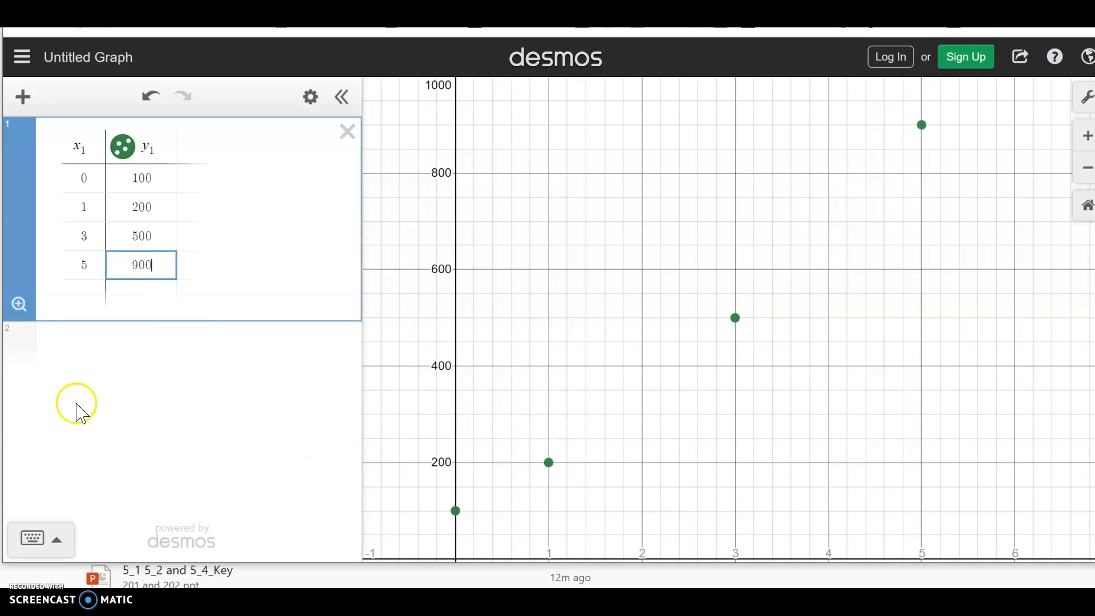
Enter the linear regression y₁ ~ ax₁ + b in a new expression below the table.
{"action": "left_click", "coordinate": [153, 366]}
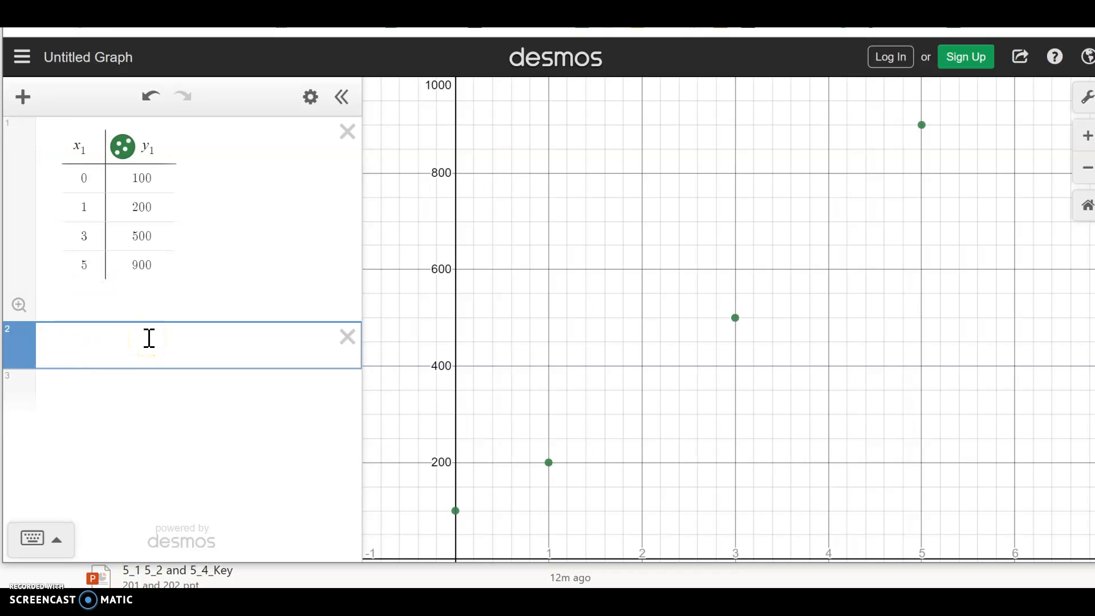
{"action": "type", "text": "1="}
{"action": "key", "text": "BackSpace"}
{"action": "left_click", "coordinate": [61, 352]}
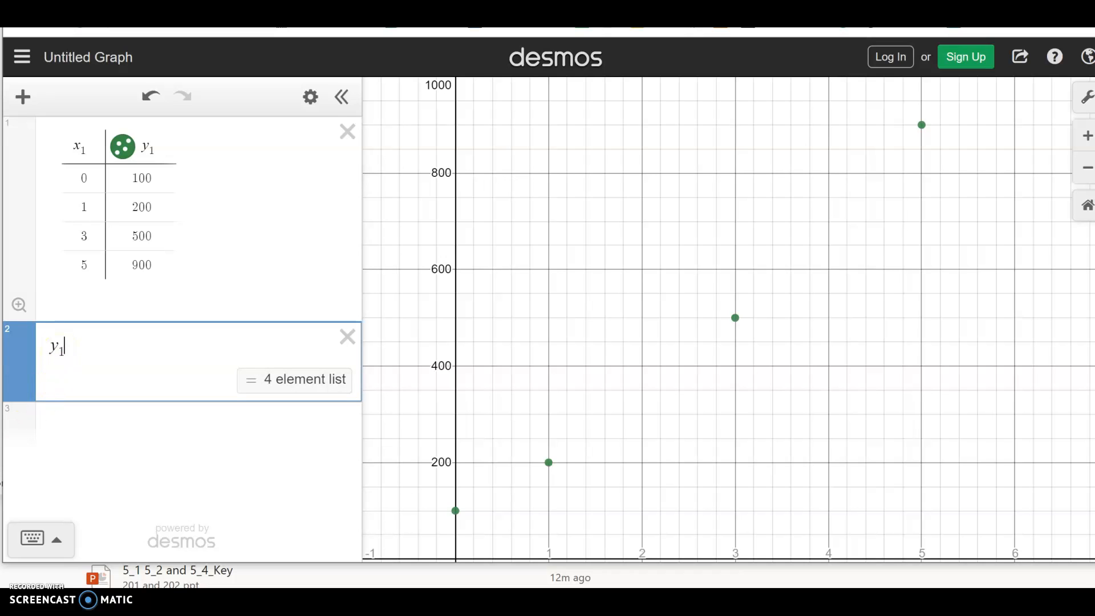
{"action": "type", "text": "~"}
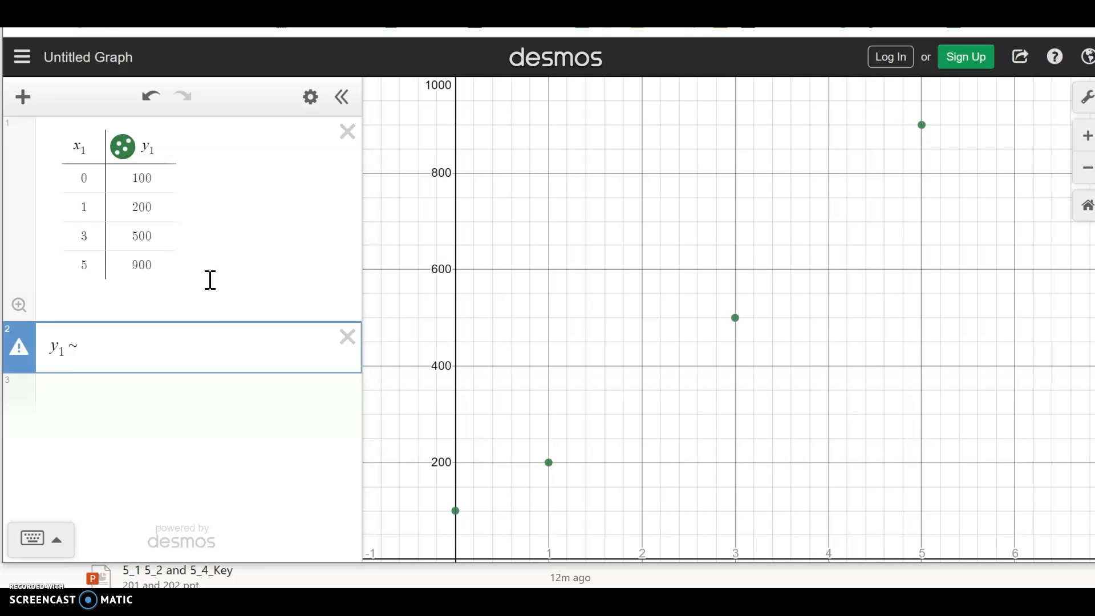
{"action": "left_click", "coordinate": [185, 360]}
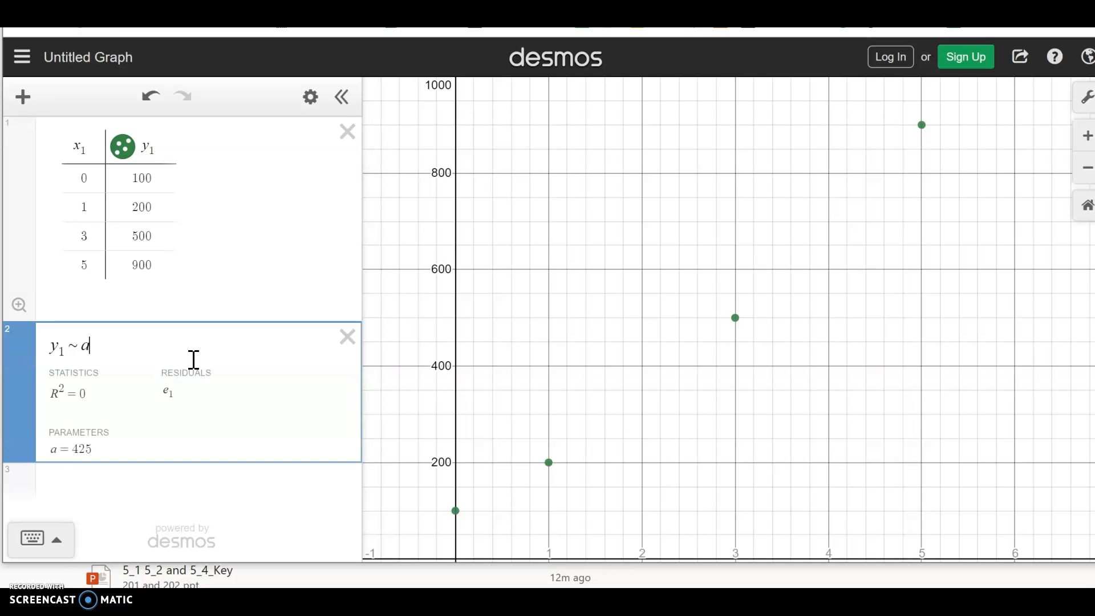
{"action": "type", "text": "x1"}
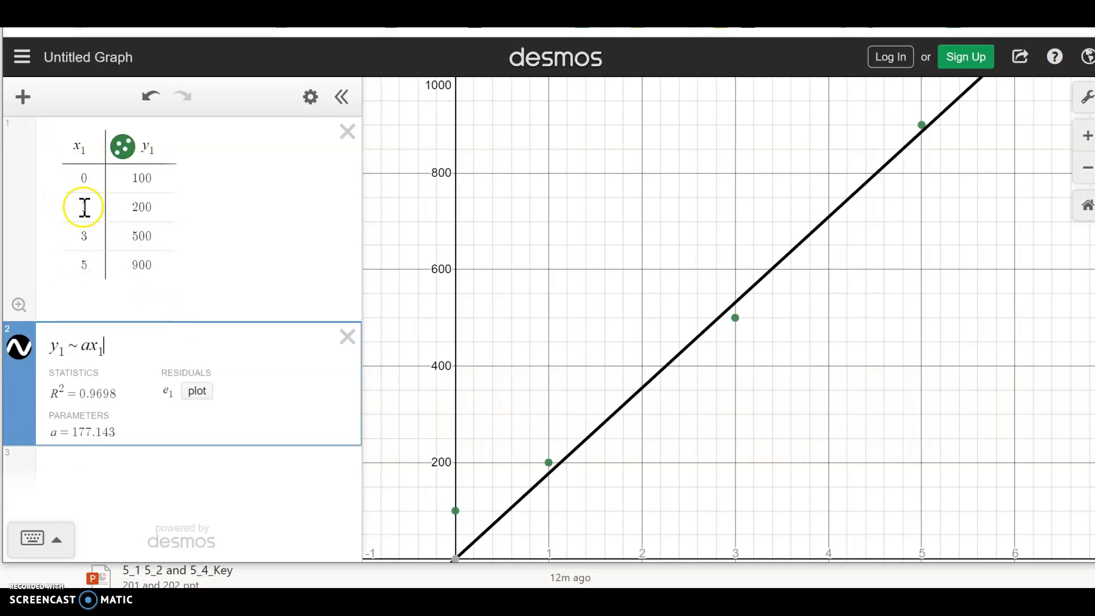
{"action": "type", "text": "+ b"}
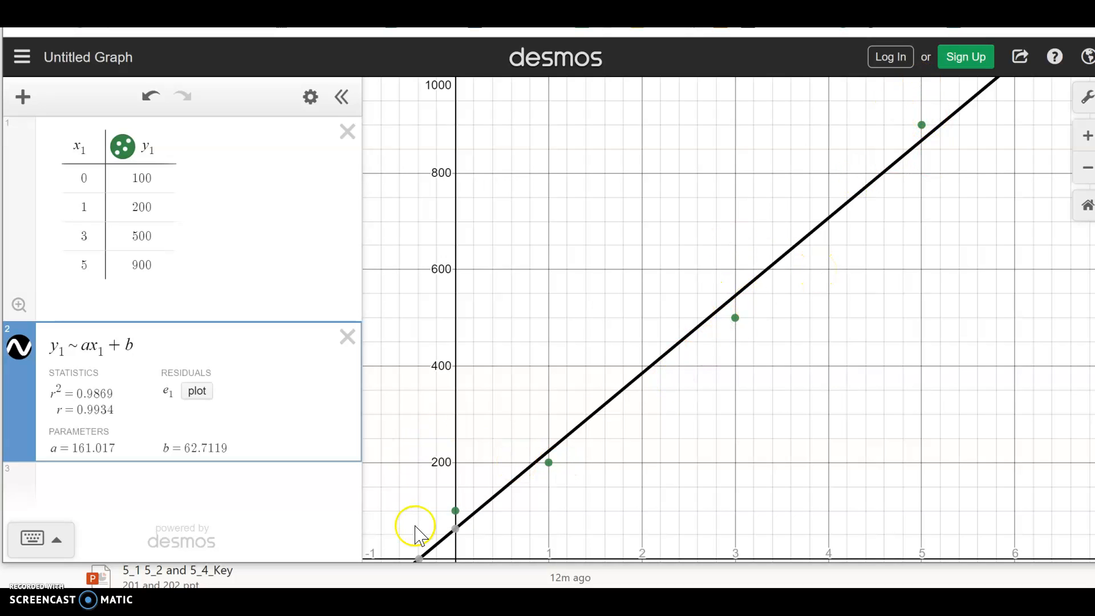
Replace the linear model in the regression with the squared term, giving y₁ ~ ax₁².
{"action": "left_click_drag", "start_coordinate": [140, 347], "coordinate": [80, 346]}
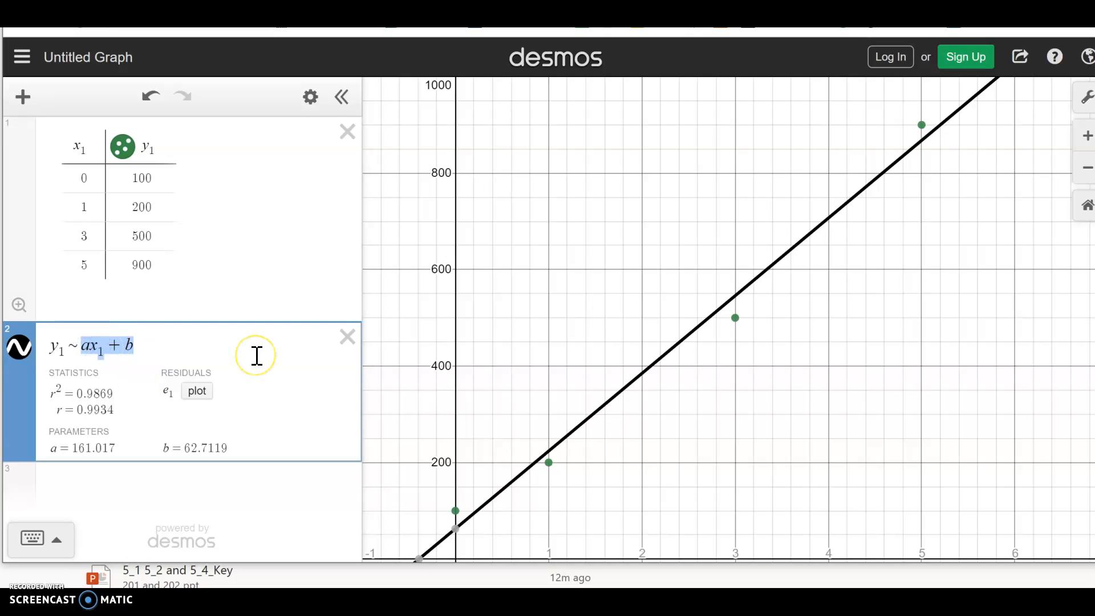
{"action": "key", "text": "BackSpace"}
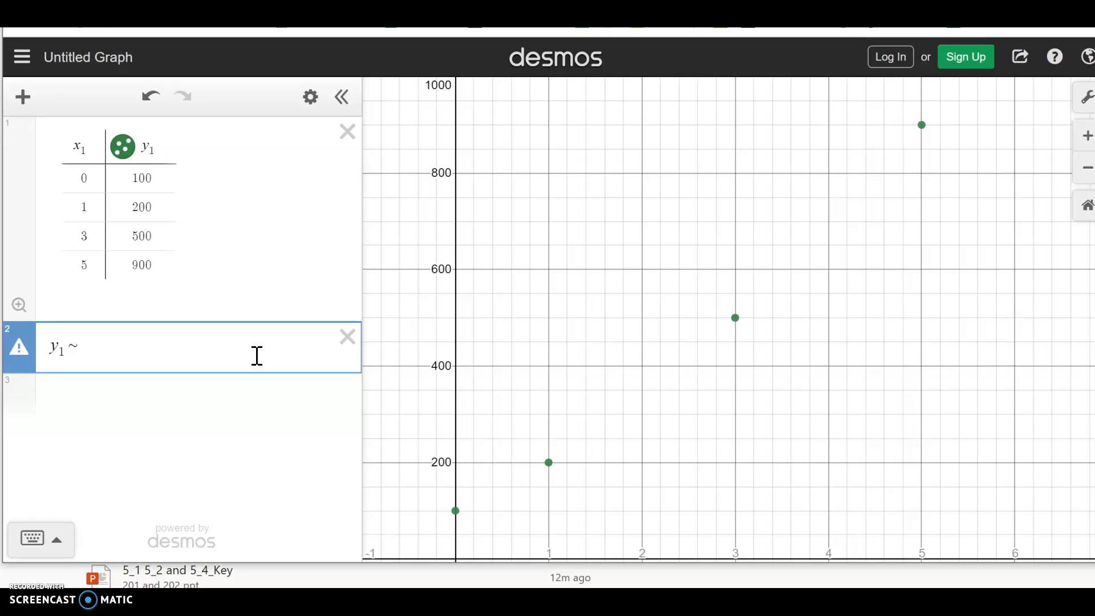
{"action": "type", "text": "a"}
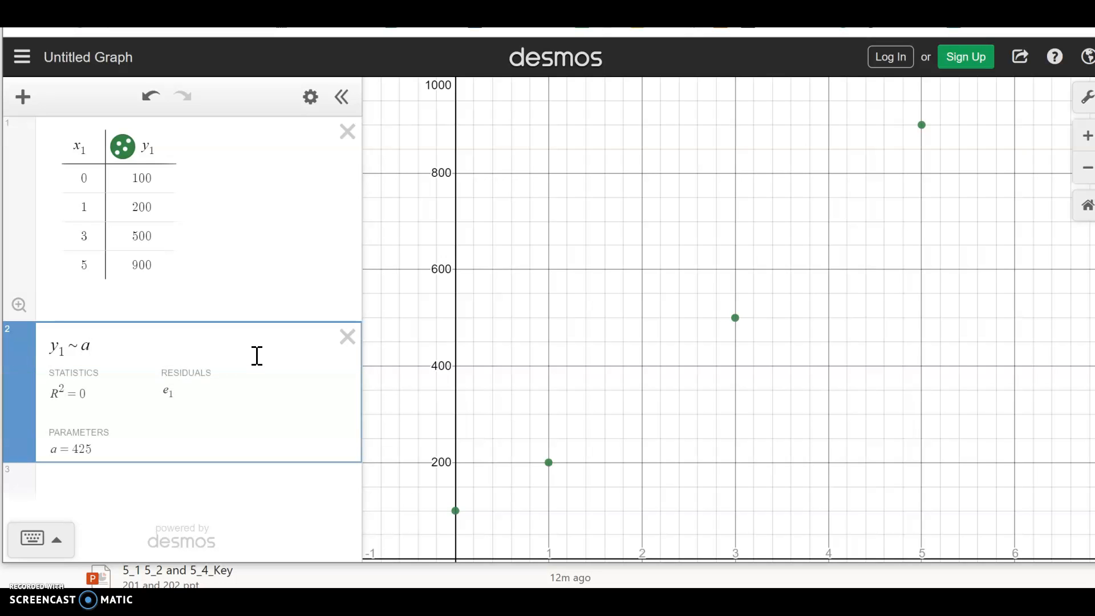
{"action": "type", "text": "x_1^2"}
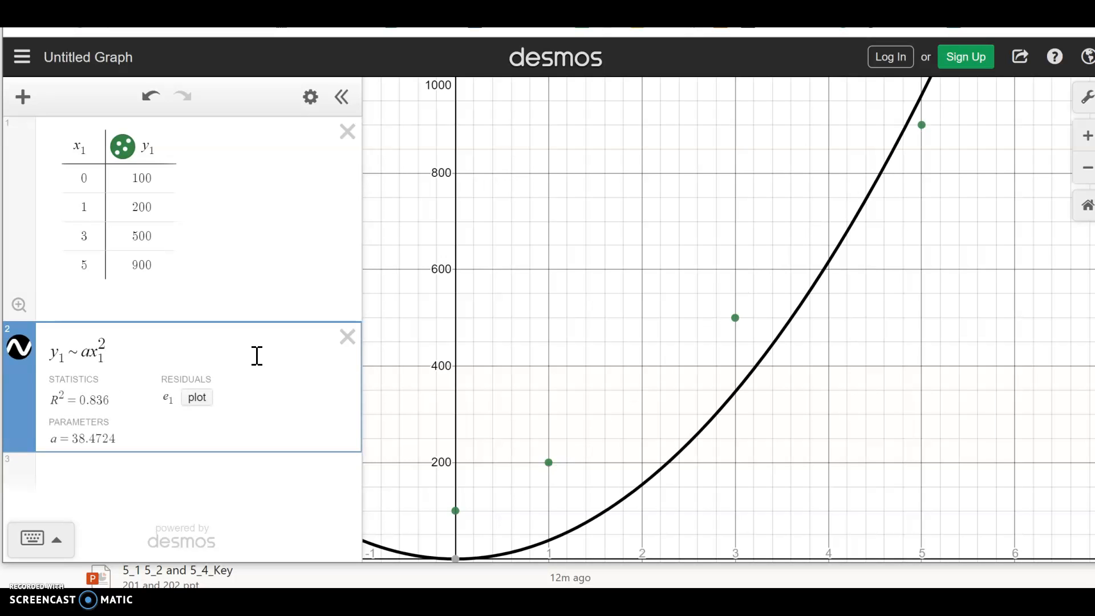
Add a constant term b to the squared model, making it y₁ ~ ax₁² + b.
{"action": "left_click", "coordinate": [182, 362]}
{"action": "left_click_drag", "start_coordinate": [483, 502], "coordinate": [500, 428]}
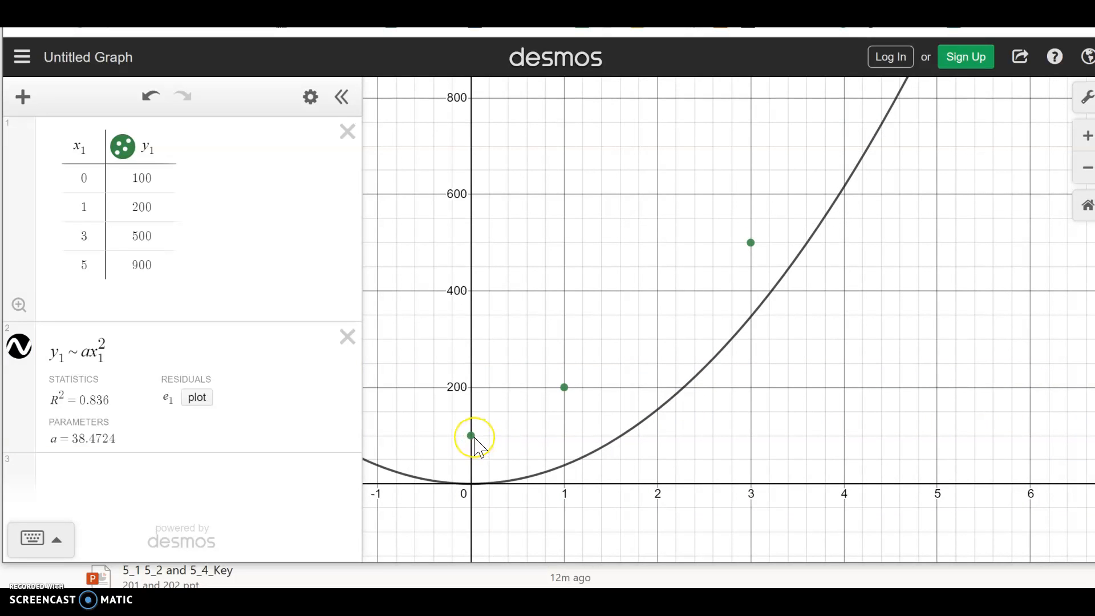
{"action": "left_click_drag", "start_coordinate": [528, 454], "coordinate": [538, 509]}
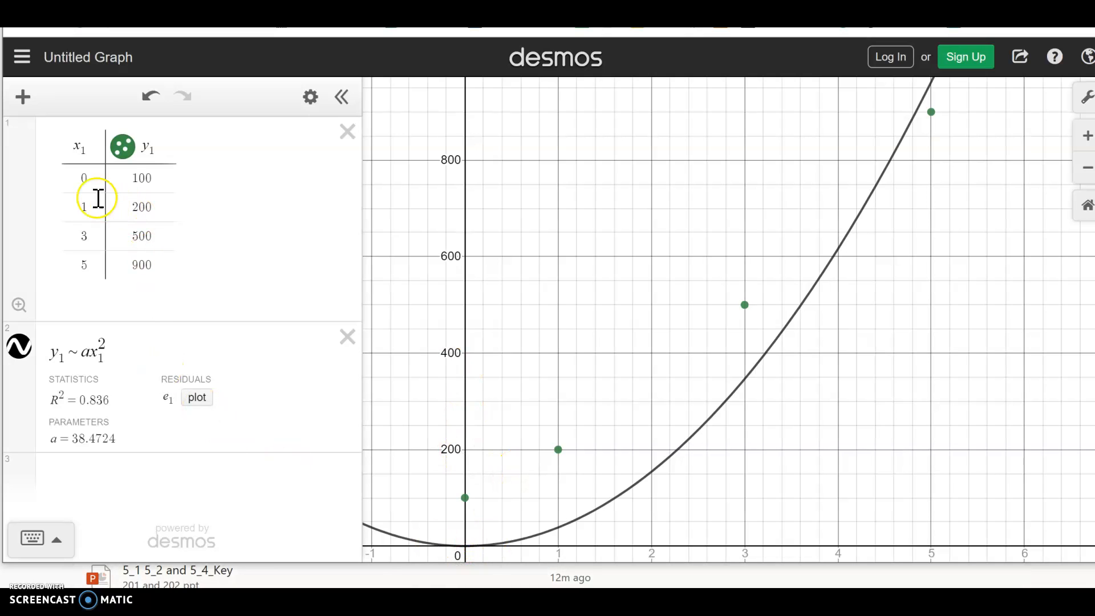
{"action": "left_click", "coordinate": [118, 353]}
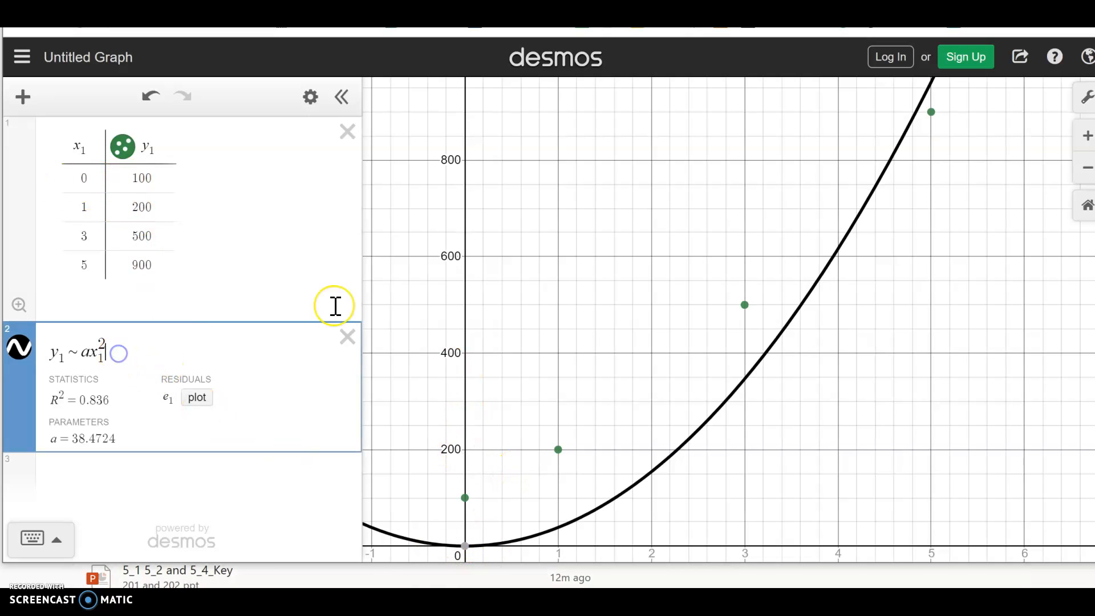
{"action": "type", "text": "+ "}
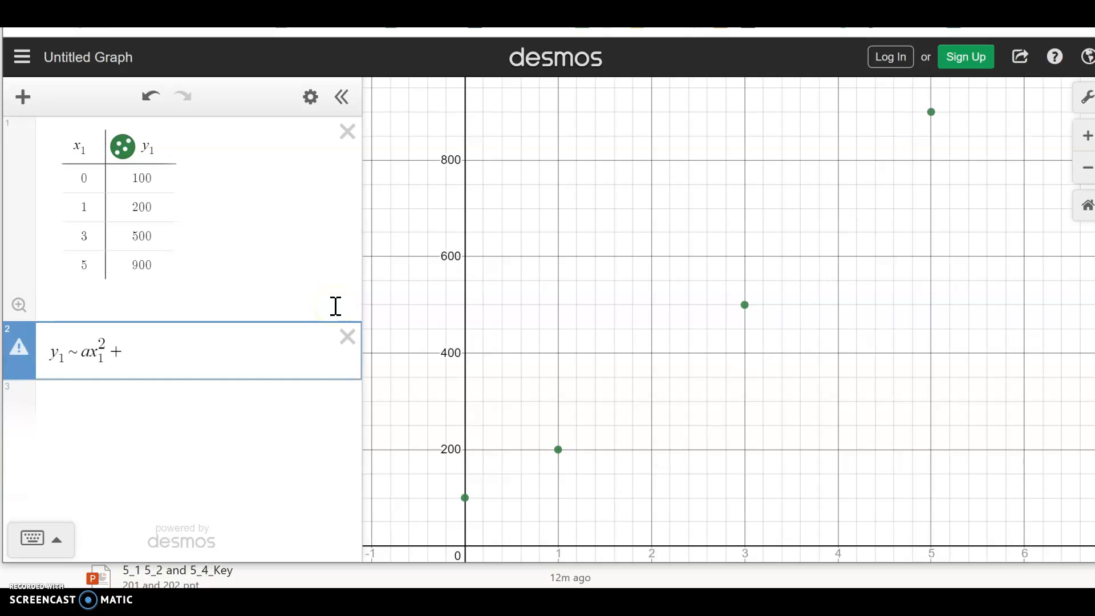
{"action": "type", "text": "b"}
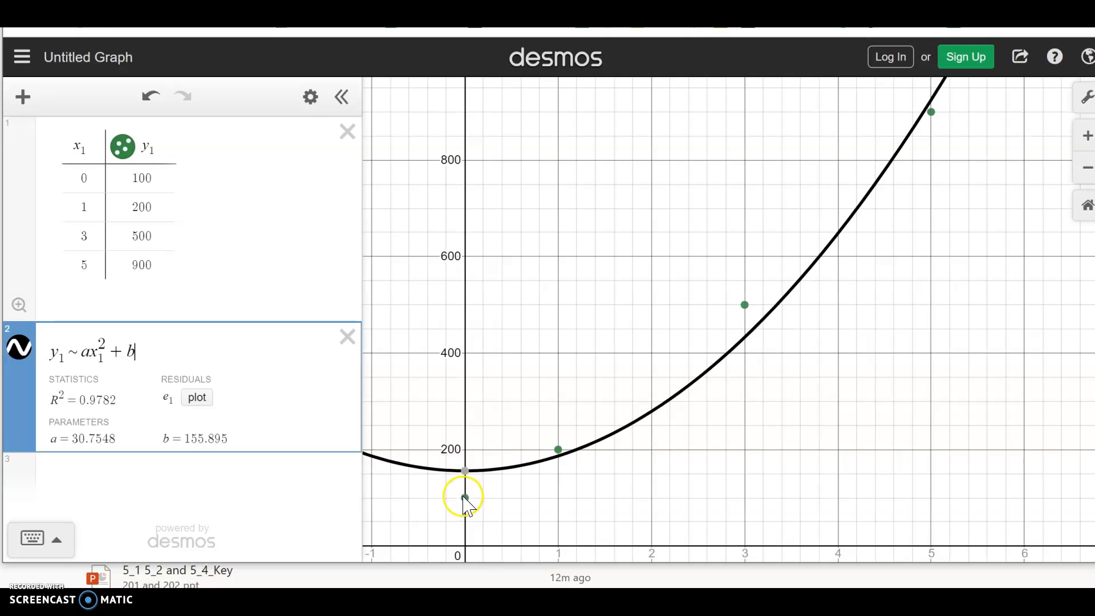
Extend the regression to the full quadratic model y₁ ~ ax₁² + bx₁ + c.
{"action": "left_click", "coordinate": [498, 469]}
{"action": "type", "text": "x"}
{"action": "left_click", "coordinate": [165, 355]}
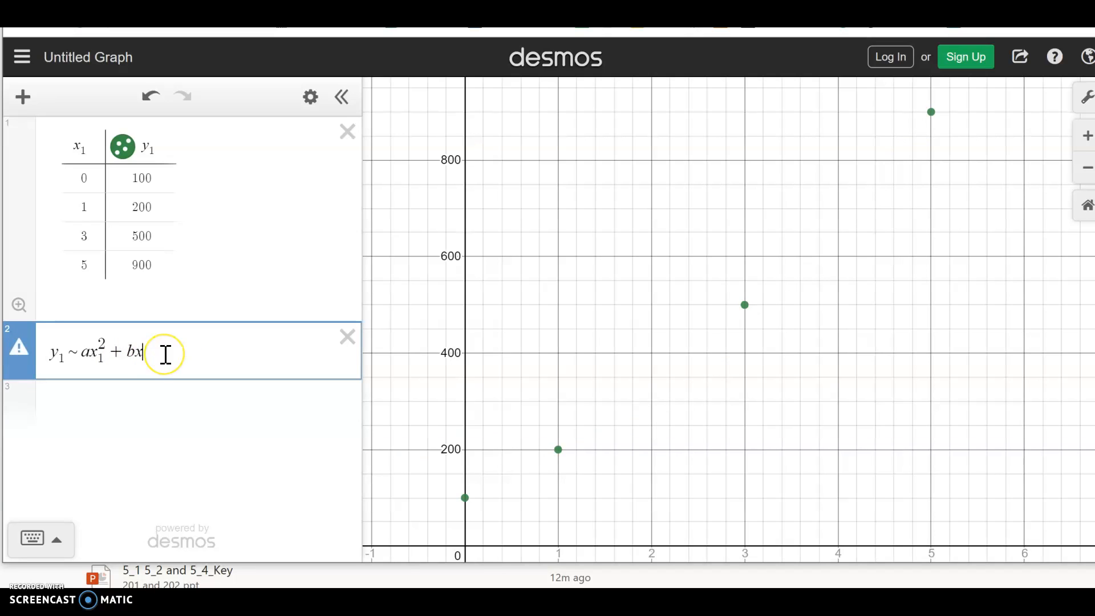
{"action": "type", "text": "1"}
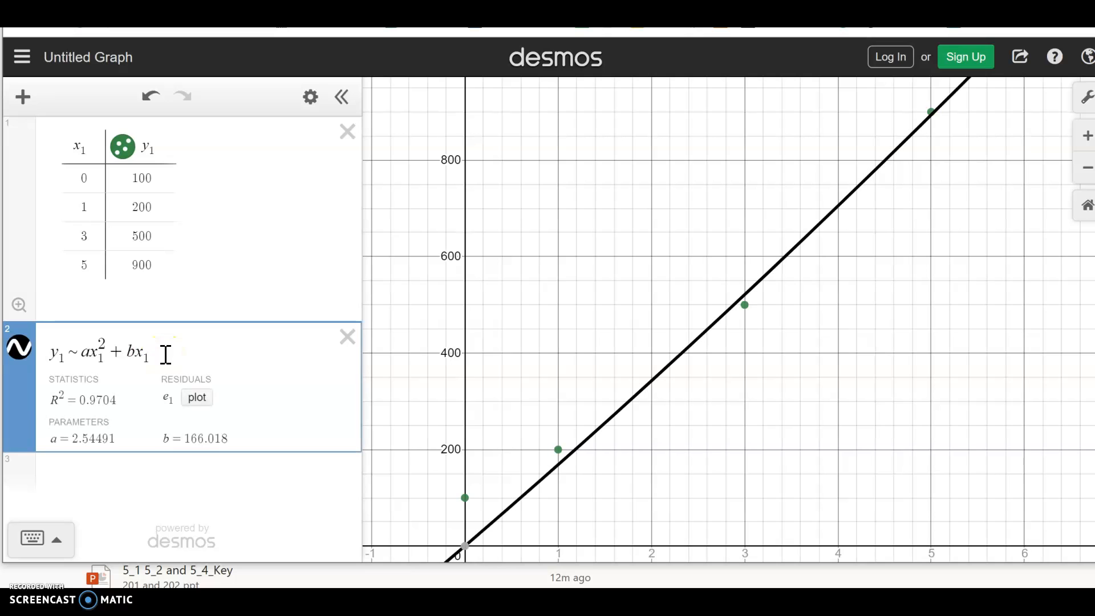
{"action": "left_click", "coordinate": [225, 361]}
{"action": "type", "text": "+c"}
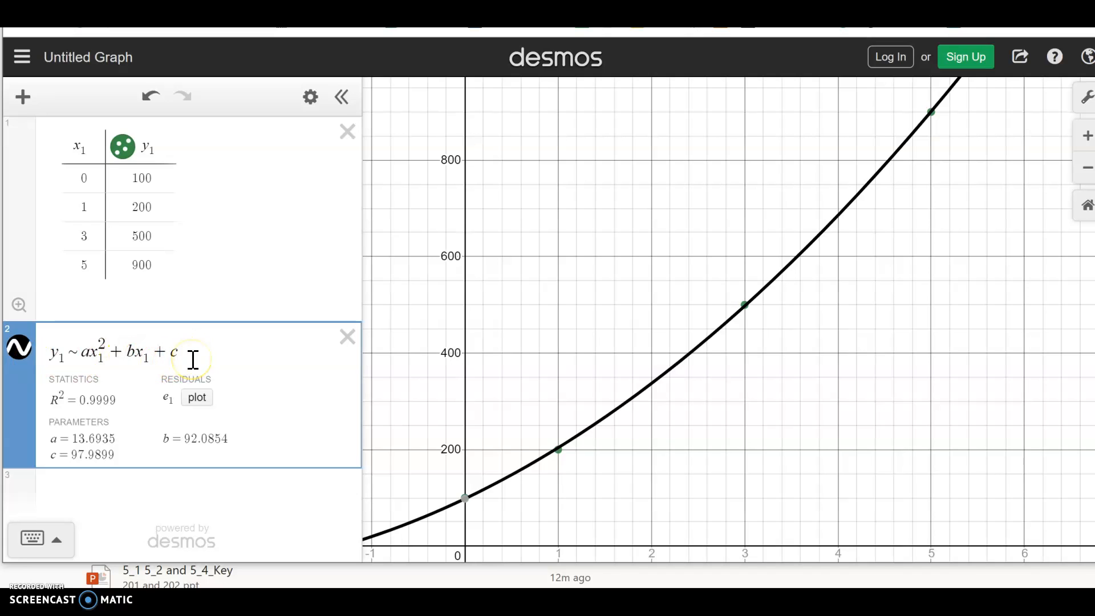
Replace the quadratic model with the exponential regression y₁ ~ ae^(bx₁) and turn on Log Mode.
{"action": "left_click_drag", "start_coordinate": [190, 358], "coordinate": [83, 359]}
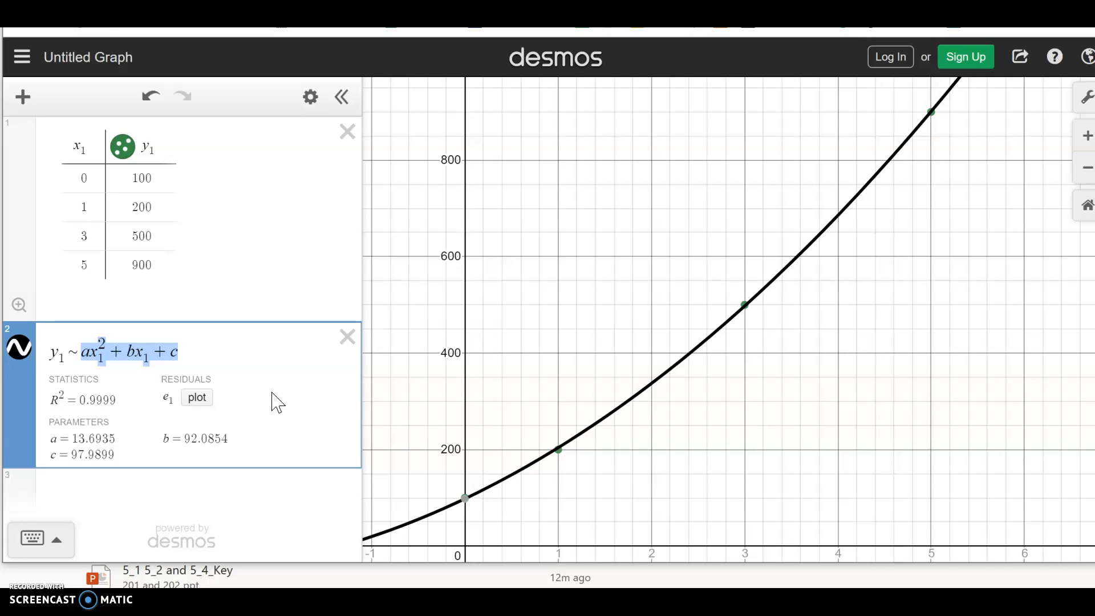
{"action": "type", "text": "a"}
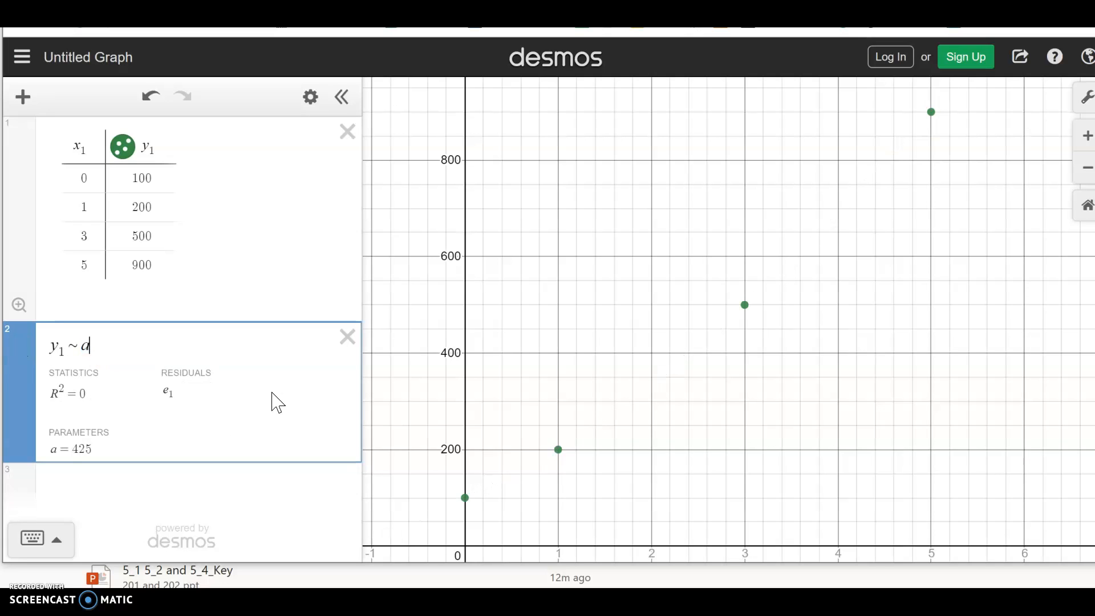
{"action": "type", "text": "e^{"}
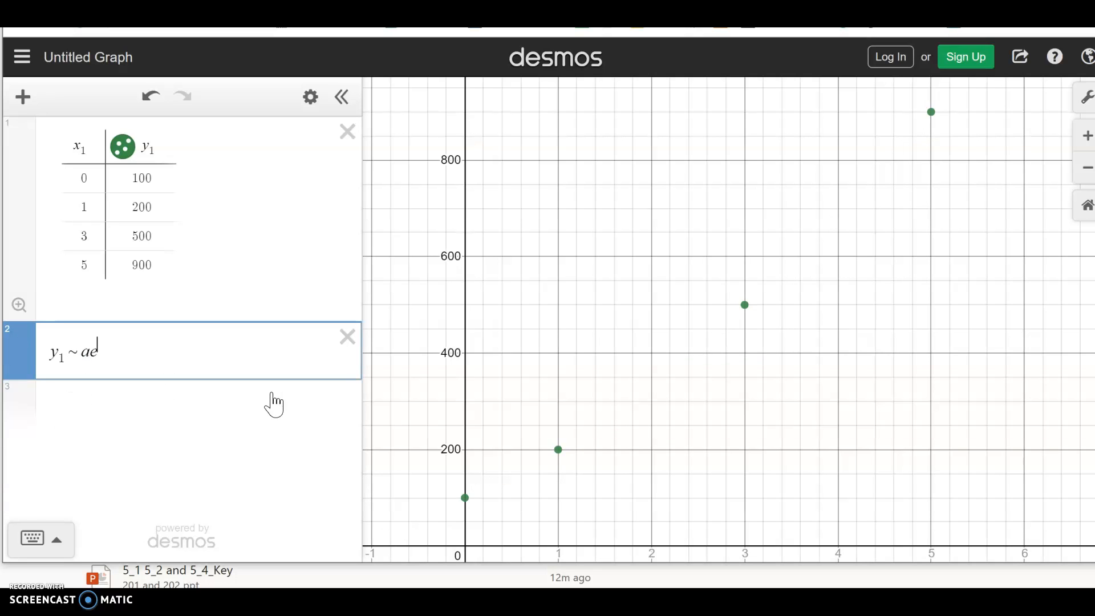
{"action": "type", "text": "bx_1"}
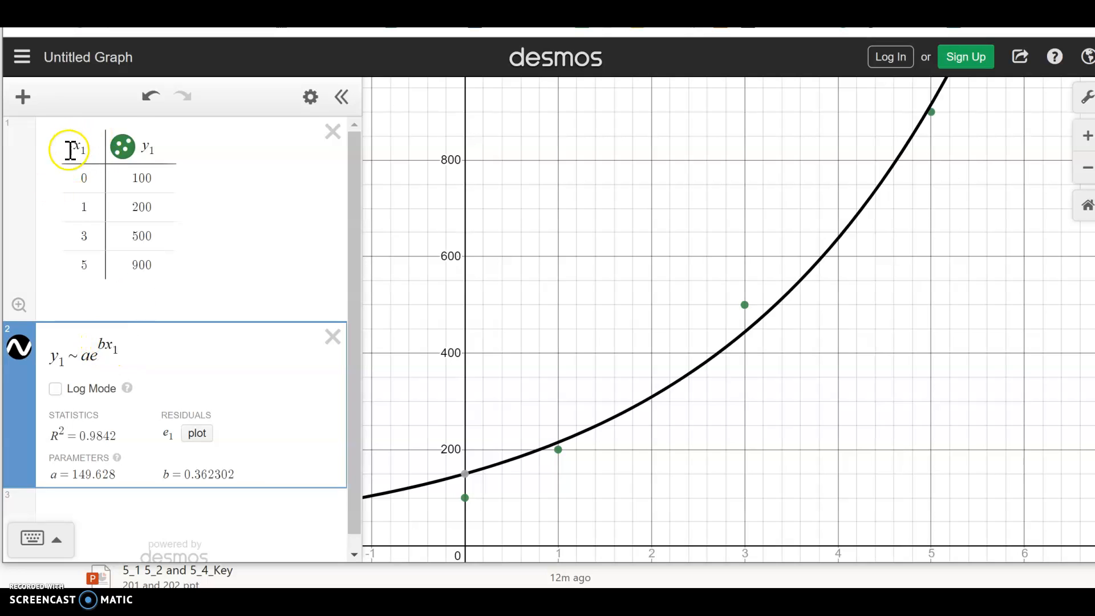
{"action": "left_click", "coordinate": [56, 390]}
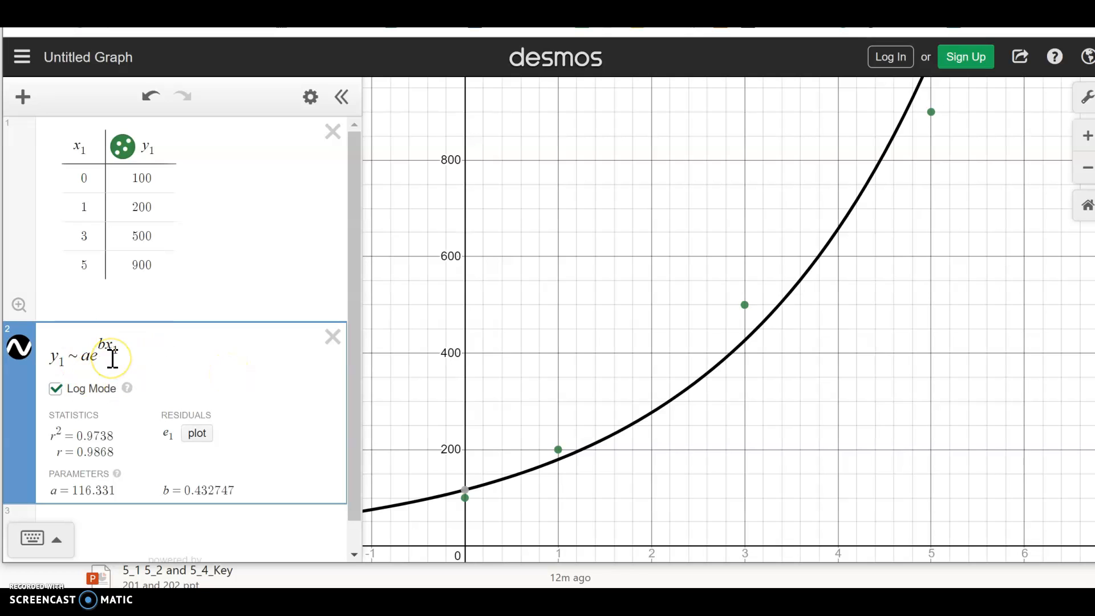
Change the exponential regression to base b, giving y₁ ~ a(b^(x₁)) with the power enclosed in parentheses.
{"action": "left_click_drag", "start_coordinate": [118, 355], "coordinate": [95, 357]}
{"action": "type", "text": "a"}
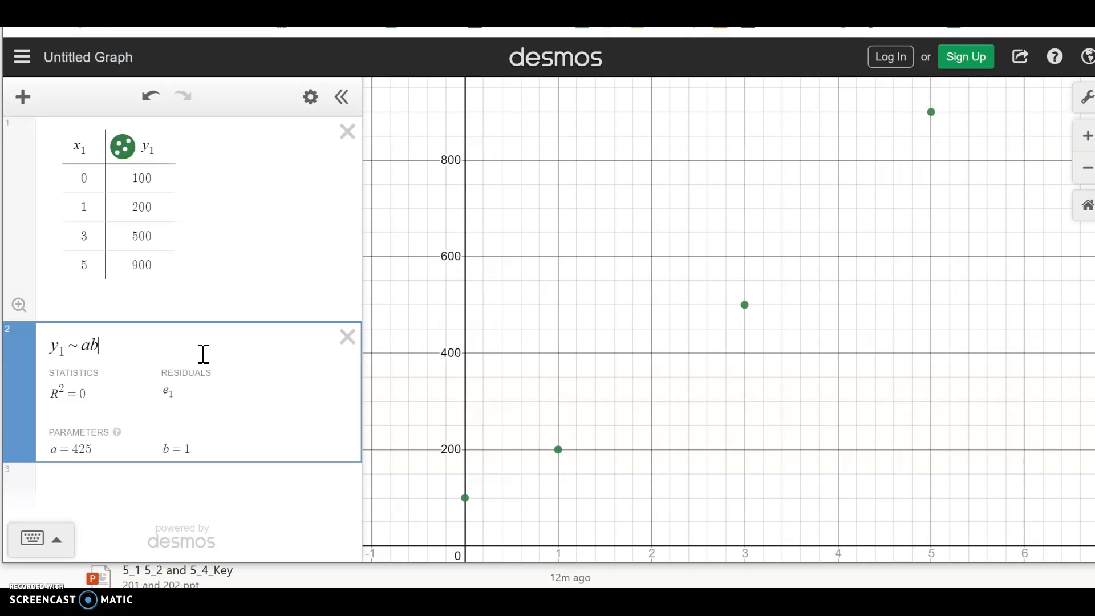
{"action": "type", "text": "^x"}
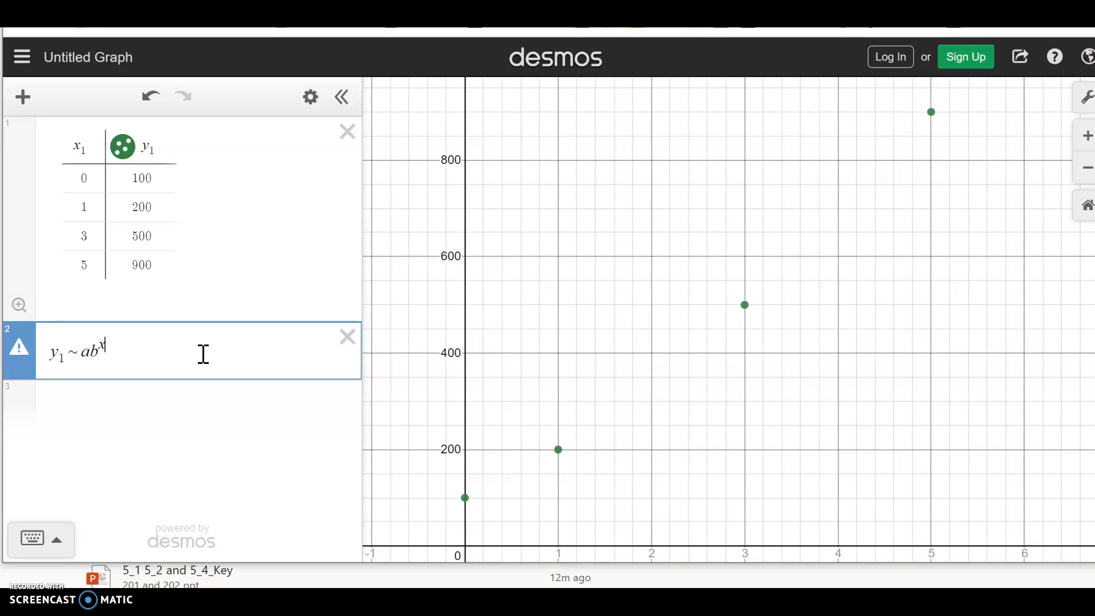
{"action": "type", "text": "1"}
{"action": "left_click", "coordinate": [96, 354]}
{"action": "type", "text": "("}
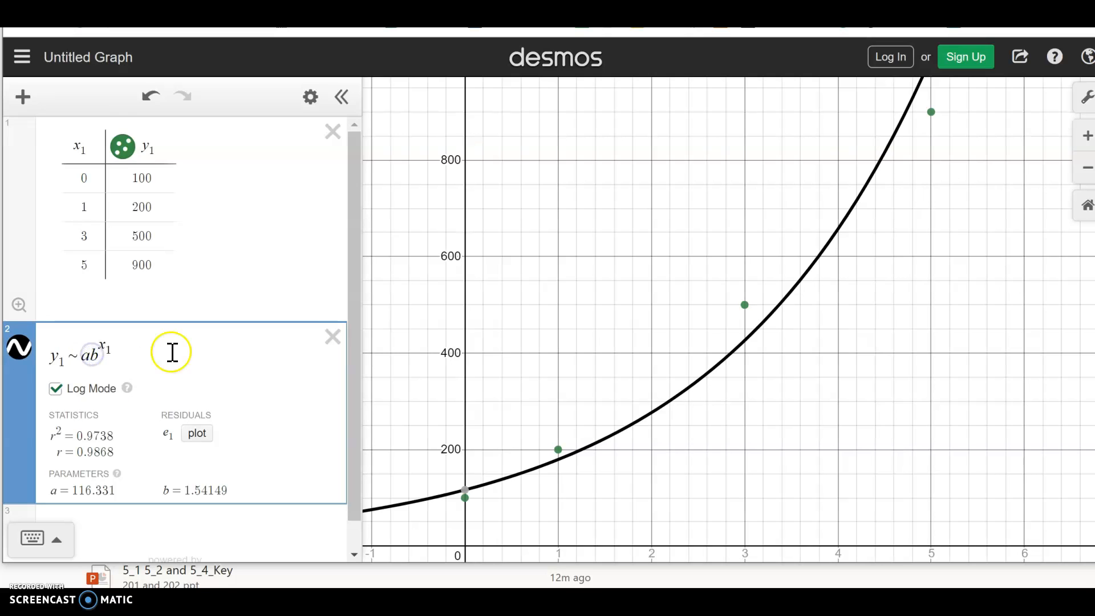
{"action": "left_click", "coordinate": [155, 345]}
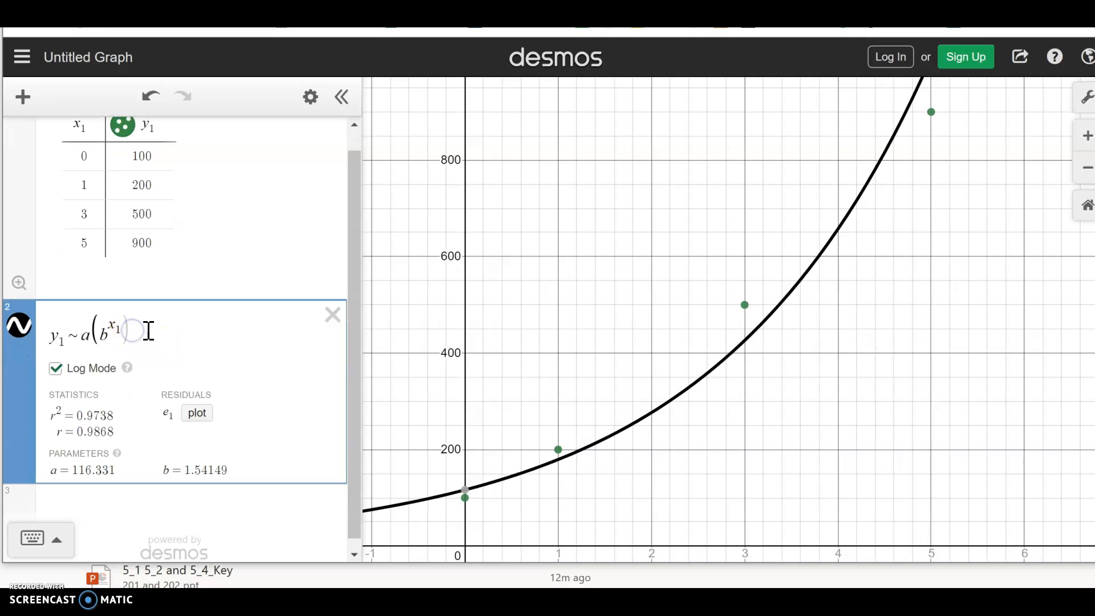
{"action": "left_click", "coordinate": [196, 324]}
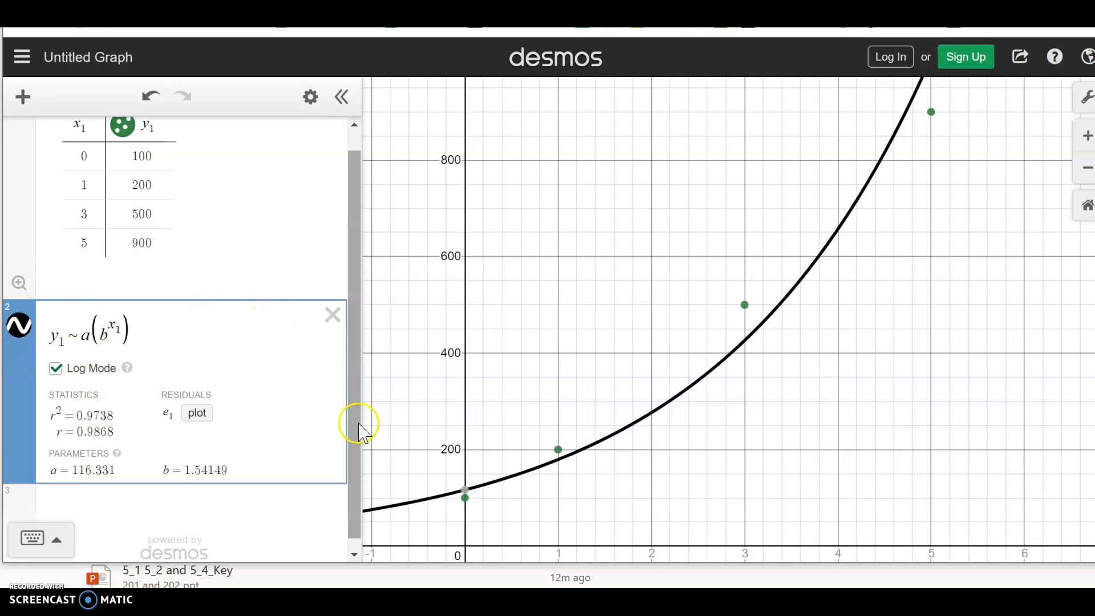
Replace the exponential model with a square root of x₁ multiplied by a, giving y₁ ~ a√(x₁).
{"action": "left_click_drag", "start_coordinate": [140, 343], "coordinate": [105, 342]}
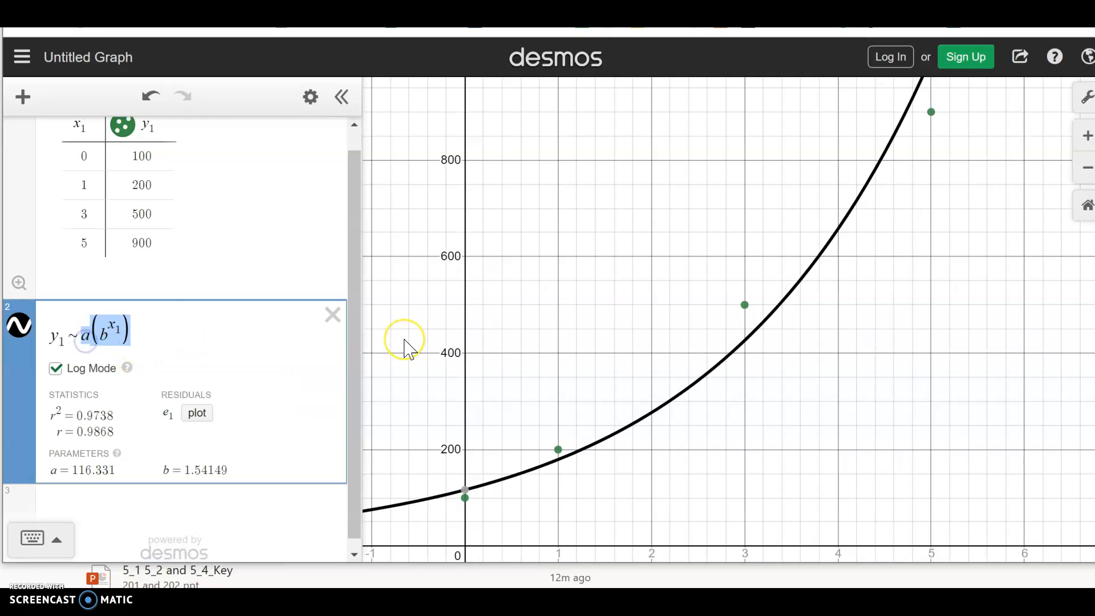
{"action": "type", "text": "sqrt"}
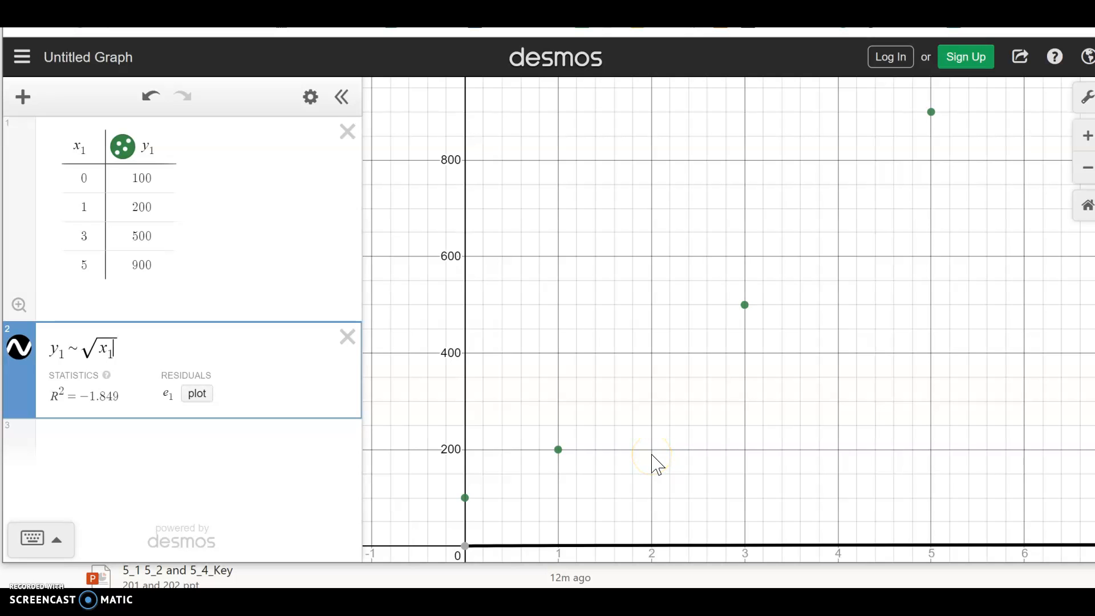
{"action": "left_click", "coordinate": [85, 349]}
{"action": "type", "text": "a"}
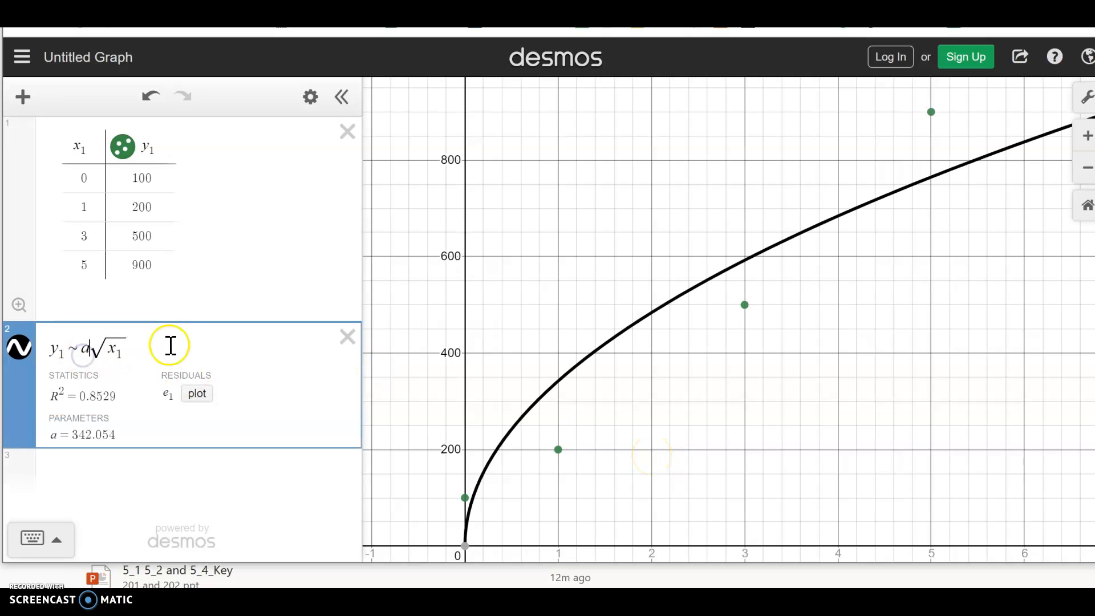